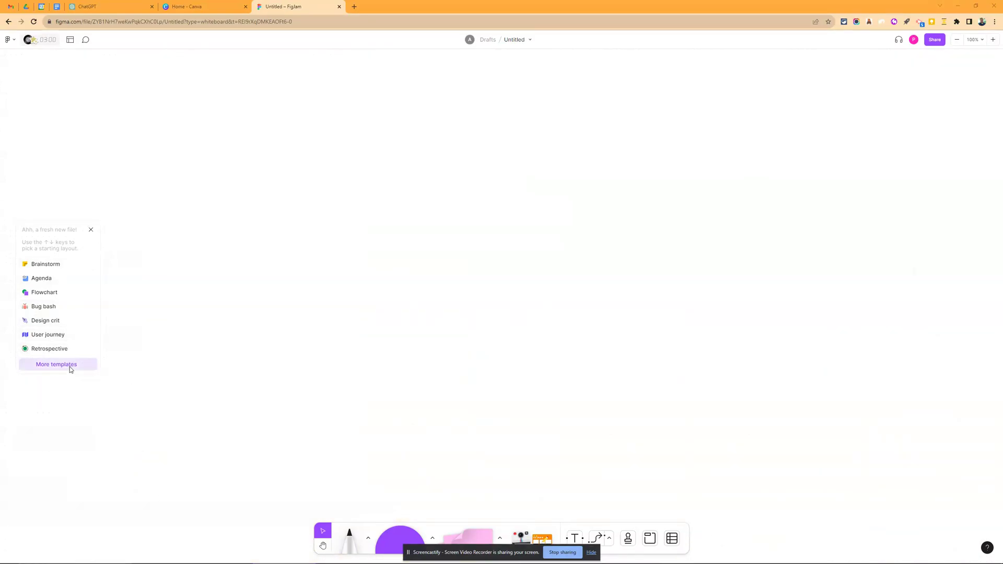
Add the Storyboard template from the Planning category of the template library to the board.
left_click(71, 365)
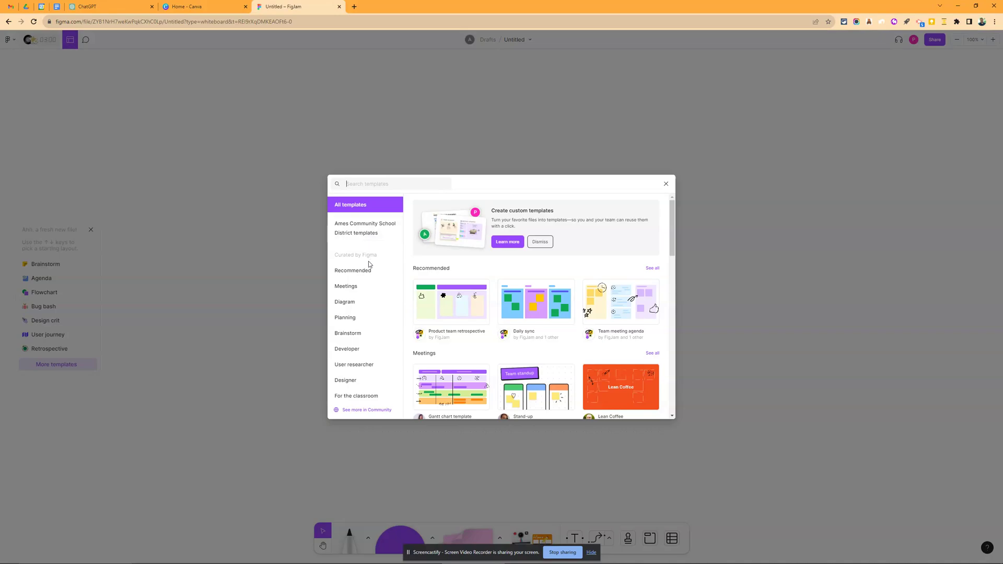
left_click(365, 319)
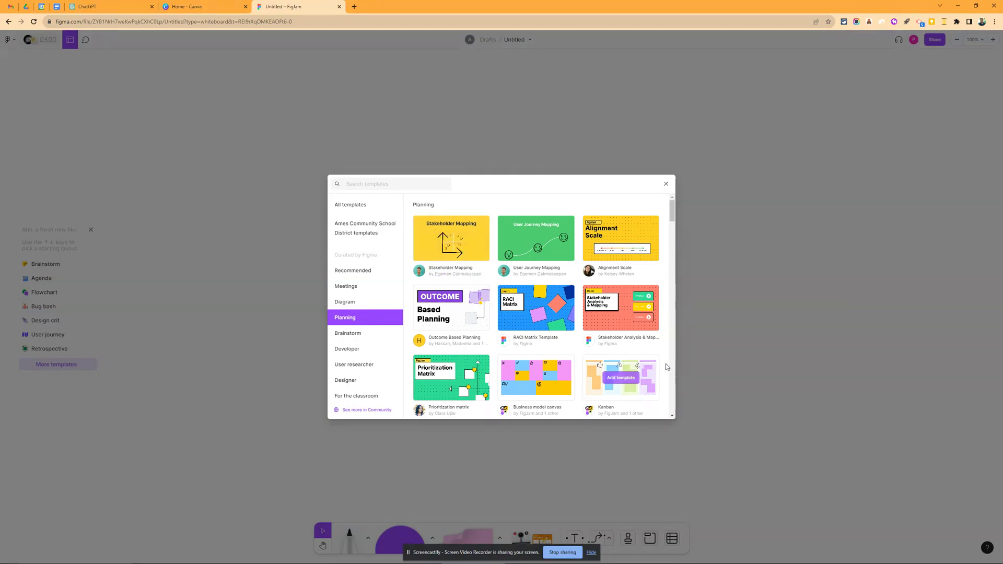
scroll(498, 333, "down", 2)
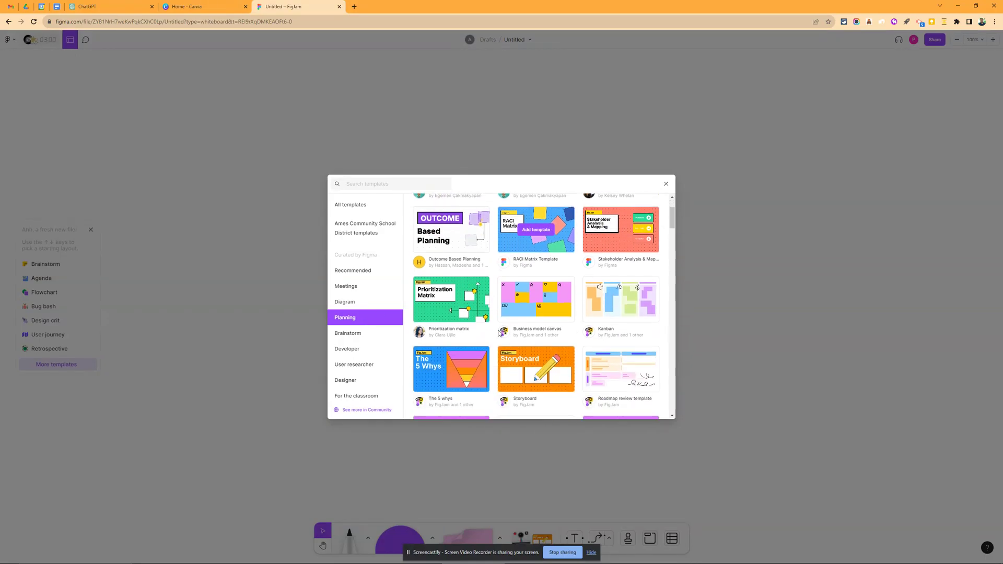
scroll(510, 292, "down", 3)
mouse_move(520, 262)
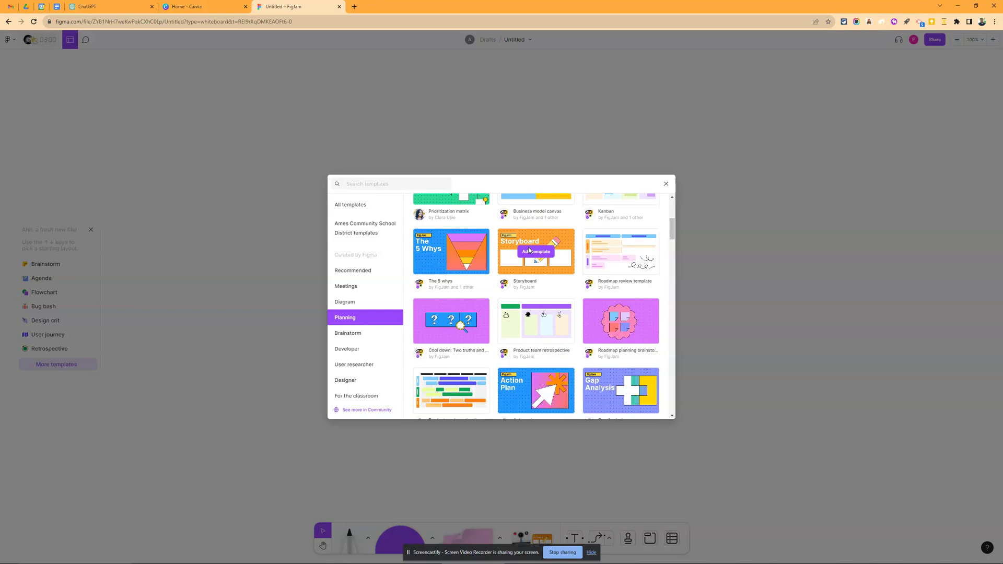
left_click(531, 253)
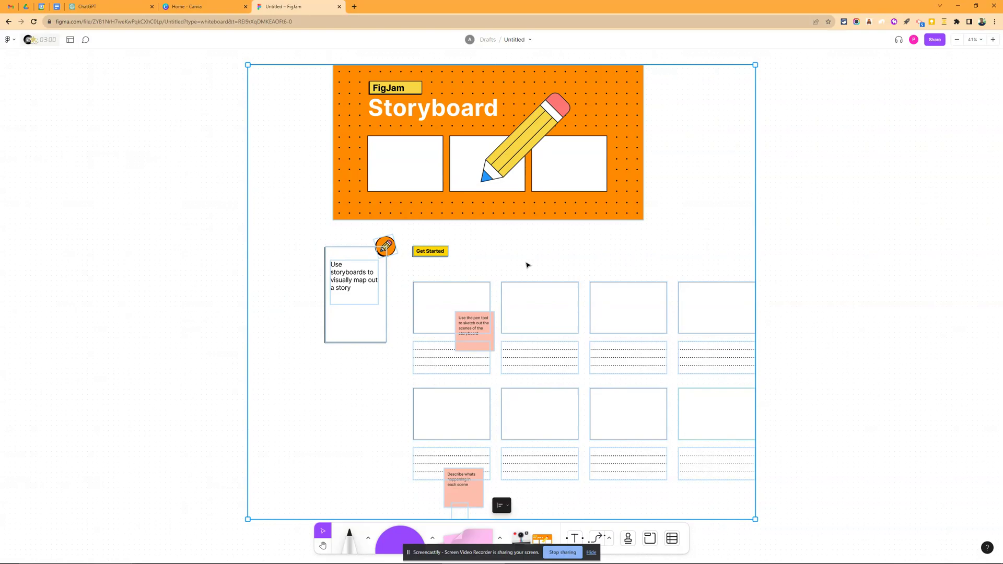
left_click(957, 40)
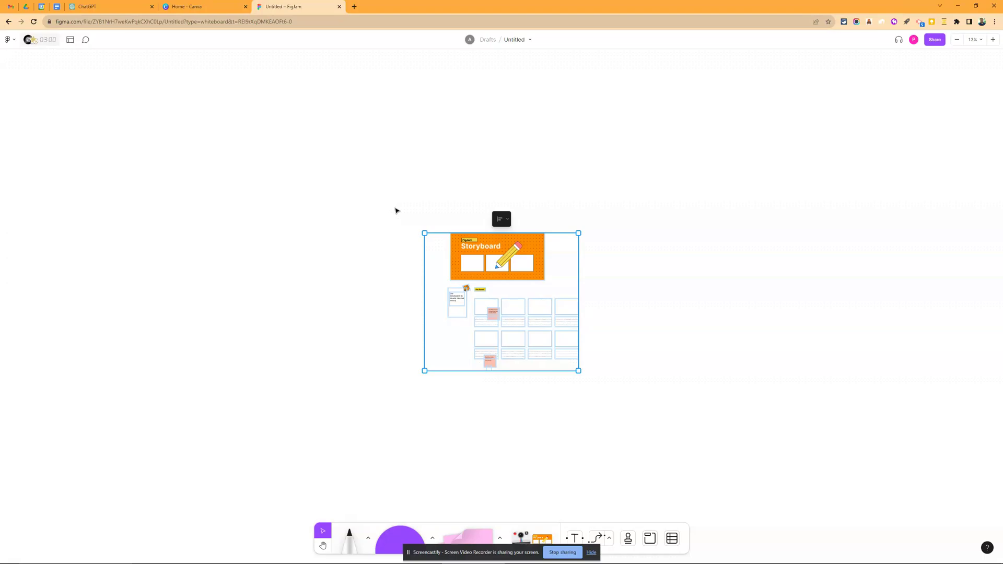
left_click(993, 40)
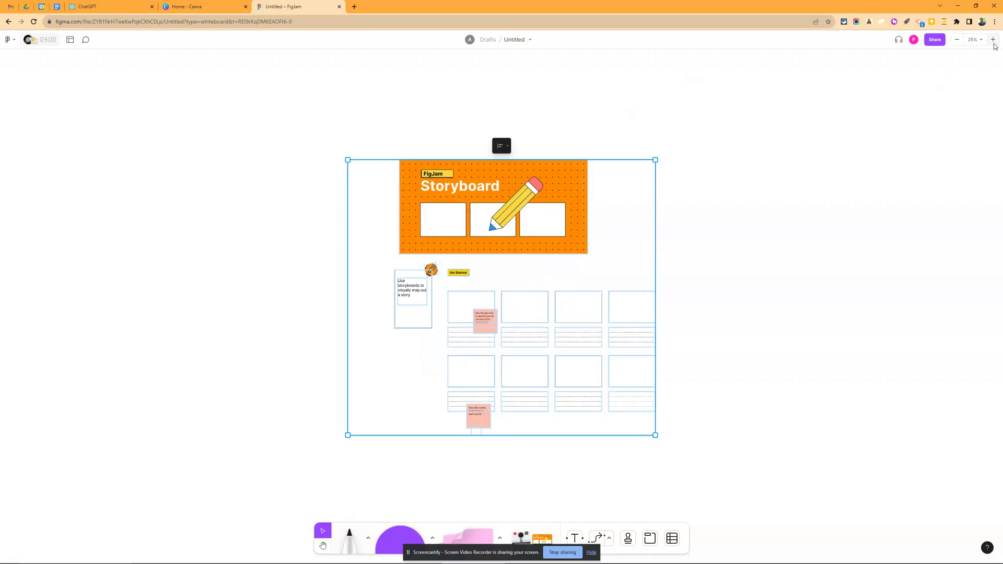
left_click(993, 41)
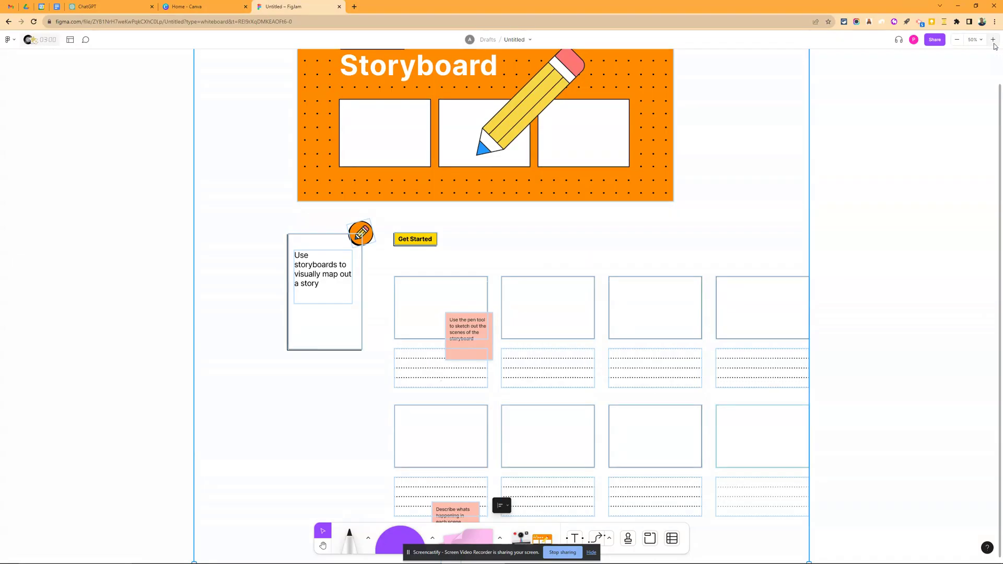
left_click(956, 40)
left_click(565, 200)
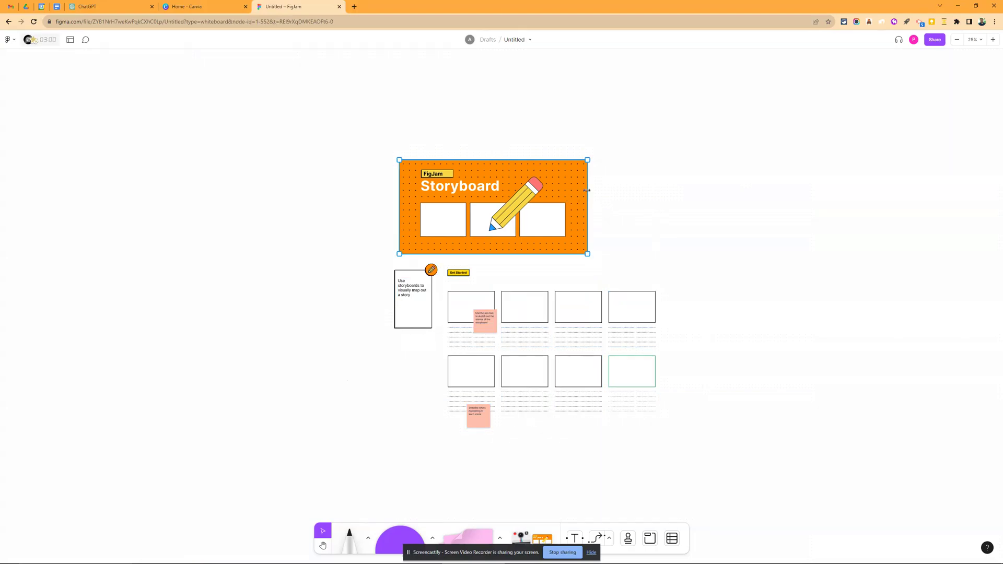
left_click(491, 278)
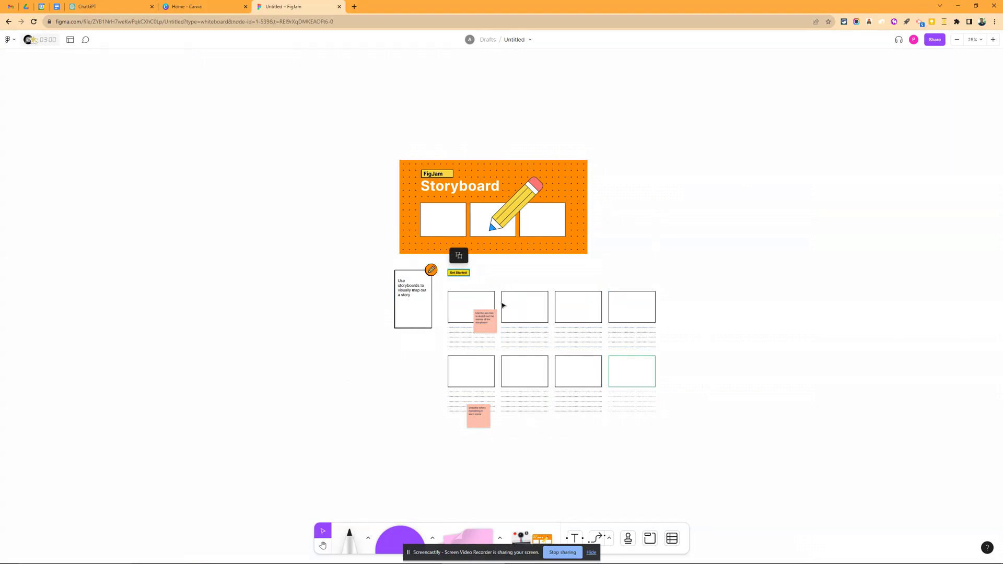
left_click(491, 318)
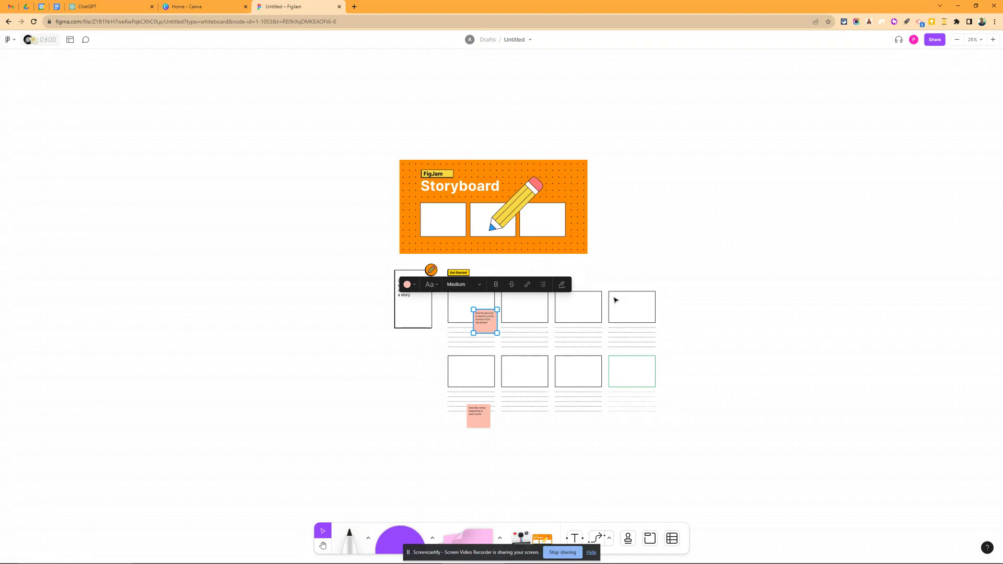
left_click(693, 390)
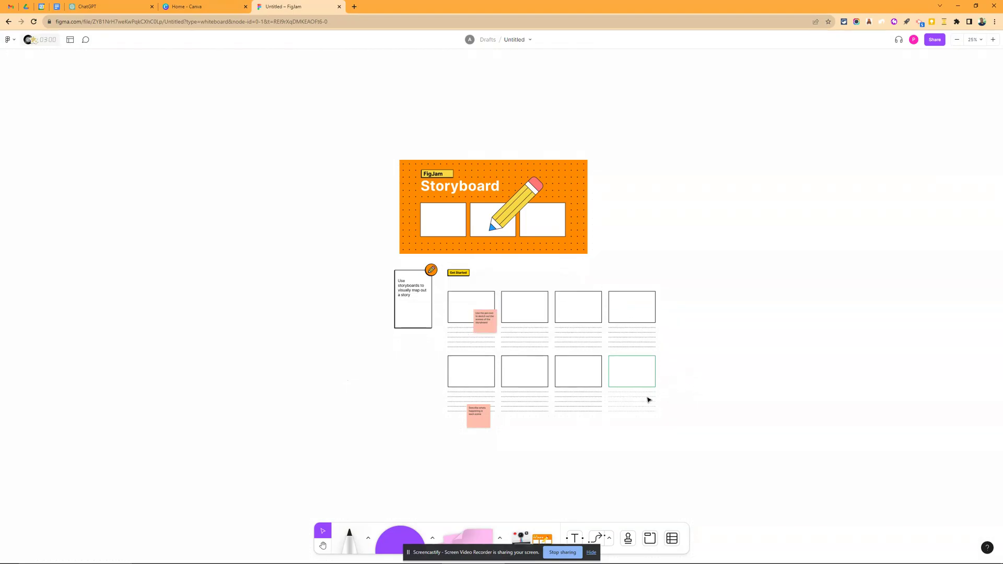
Insert the Stand-up template from the recent templates in the Resources panel.
left_click(536, 539)
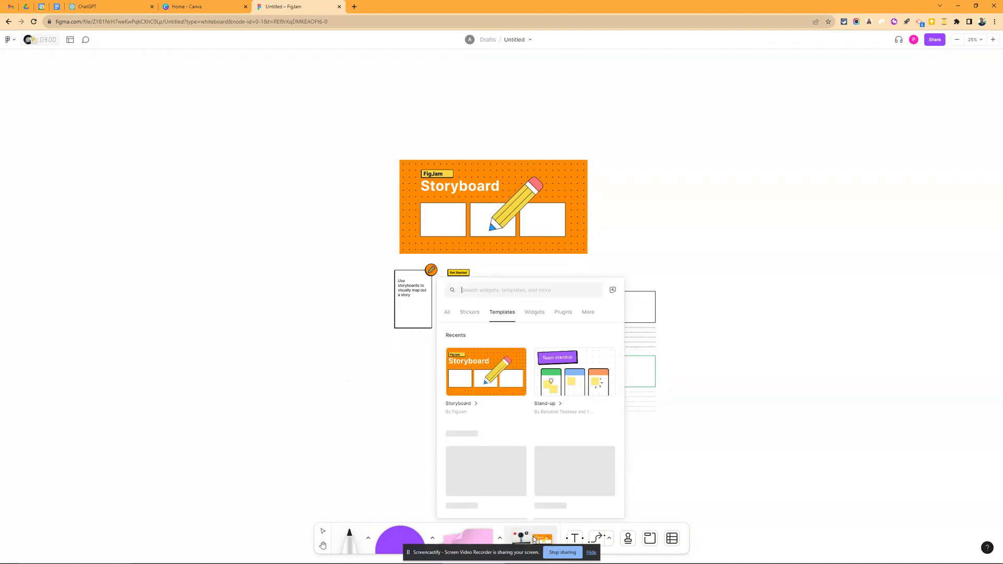
left_click(591, 553)
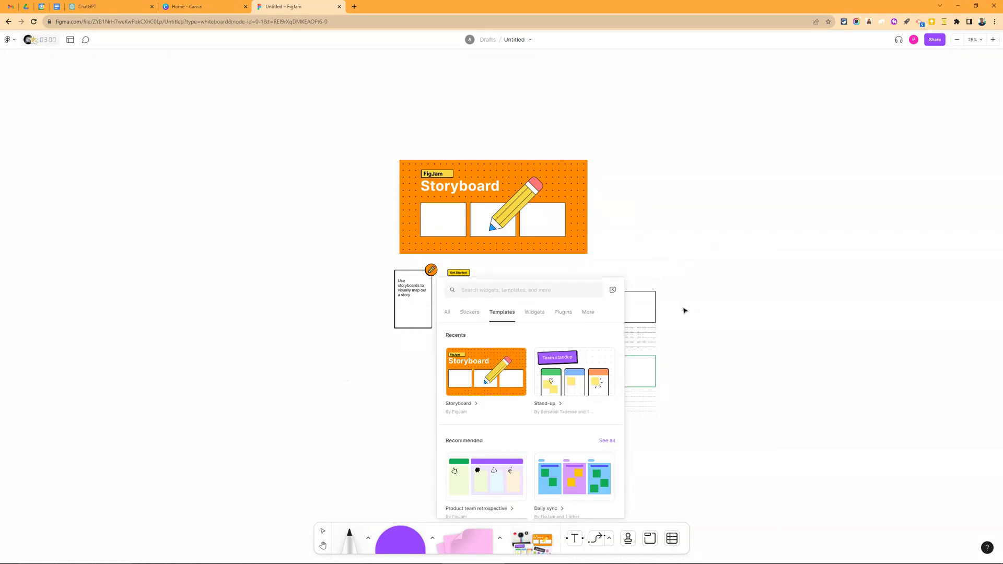
mouse_move(507, 353)
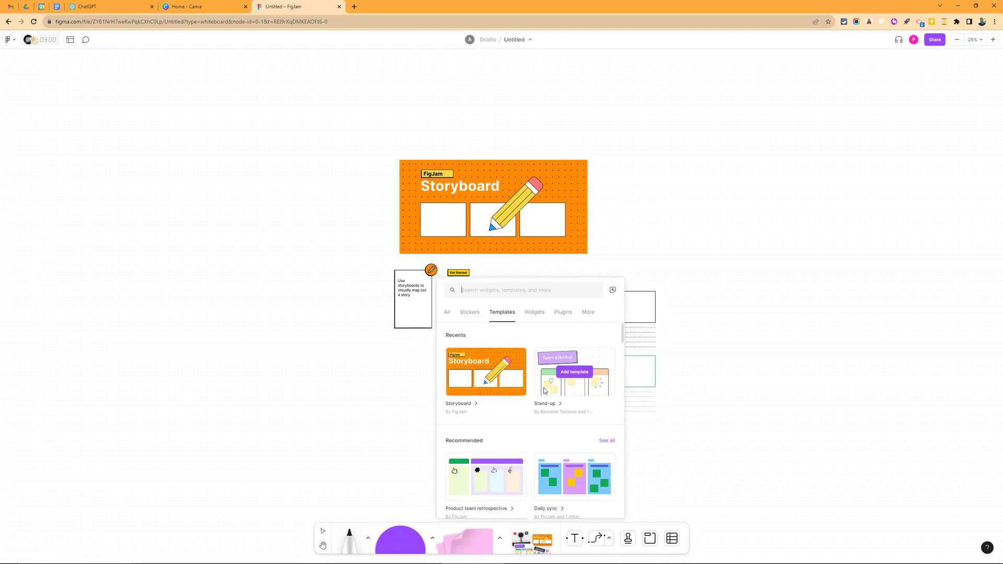
scroll(538, 355, "down", 3)
scroll(536, 358, "up", 3)
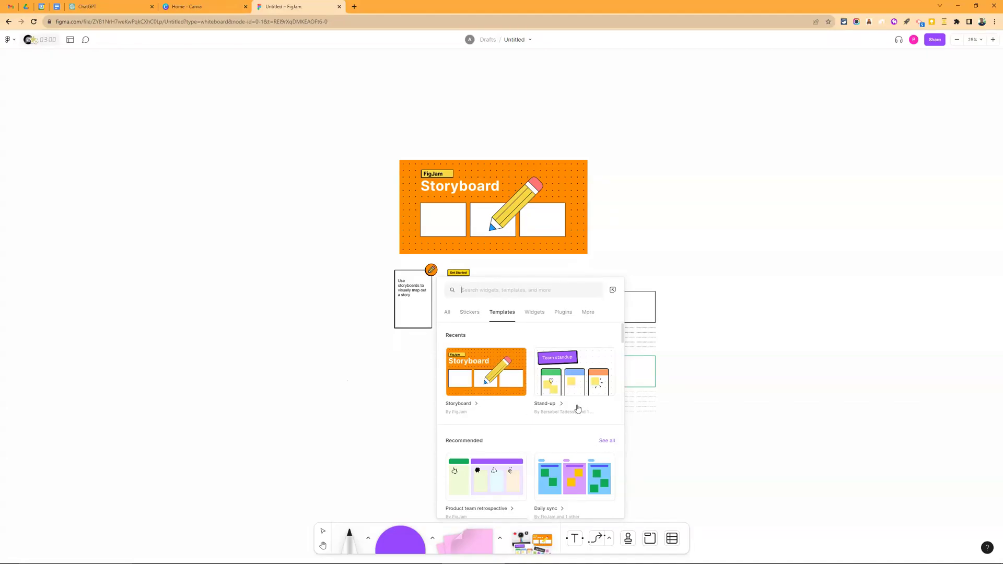
mouse_move(586, 392)
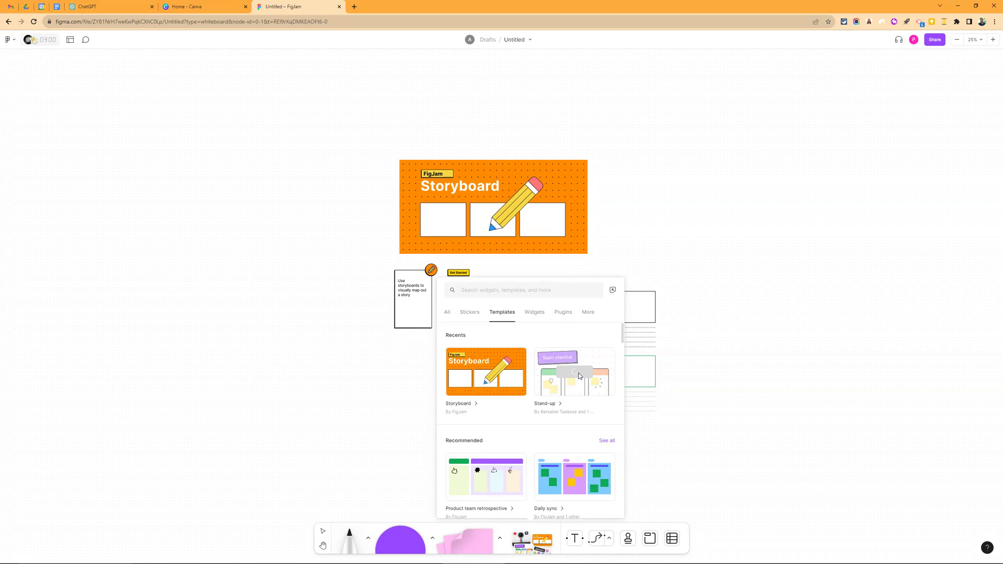
left_click(578, 372)
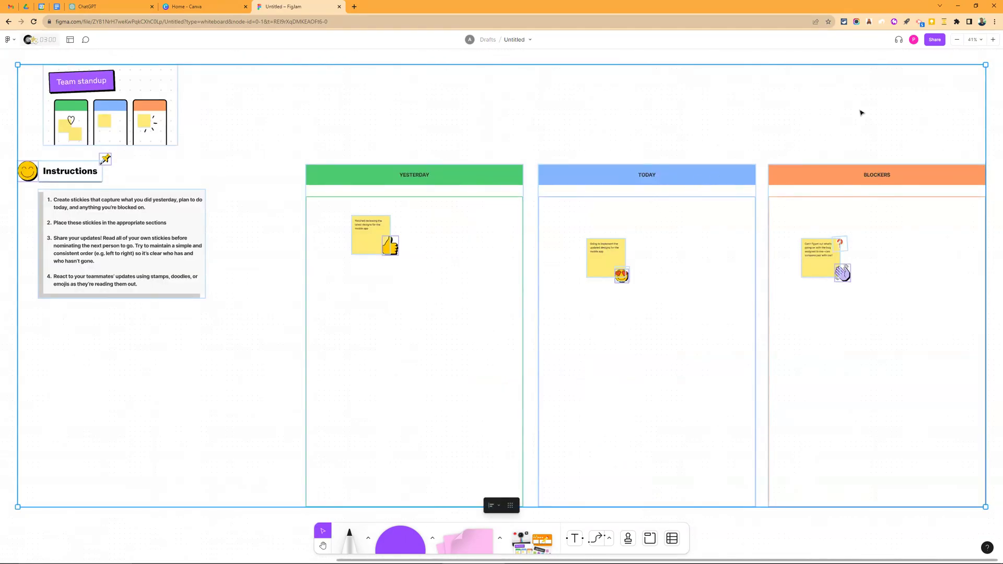
Retitle the Yesterday and Today column headers as 'To Do' and 'Doing'.
left_click(957, 39)
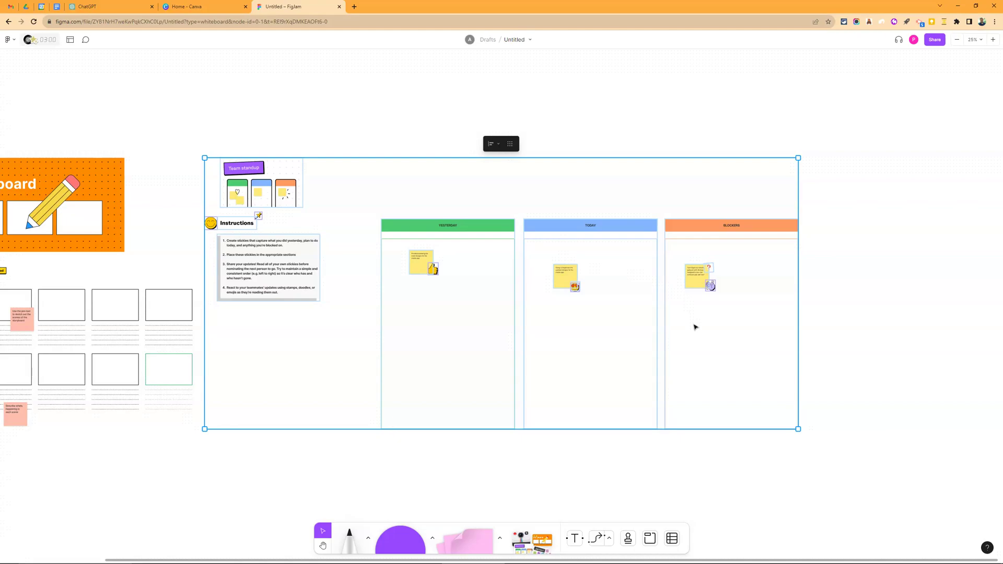
left_click(993, 39)
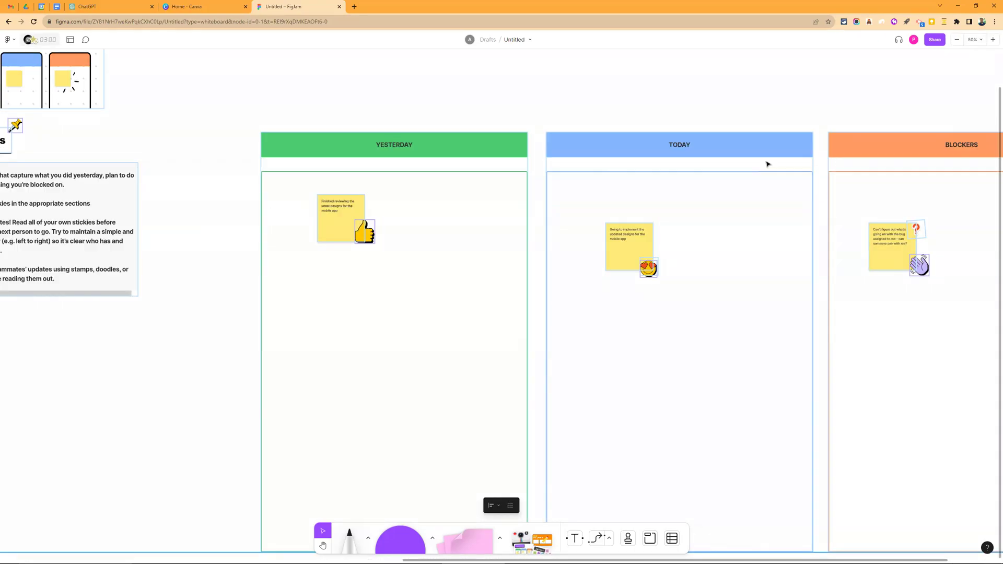
left_click(380, 145)
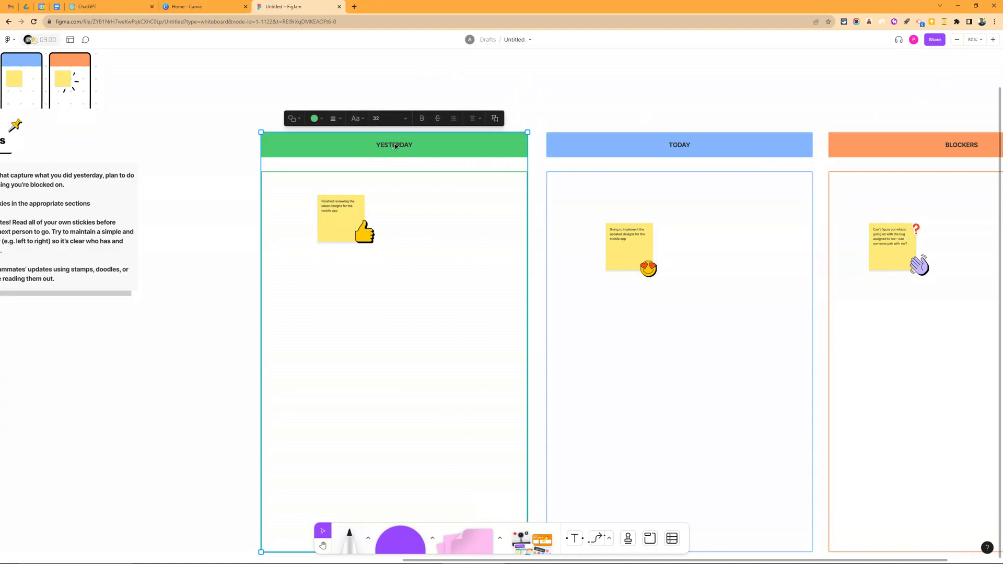
left_click(394, 145)
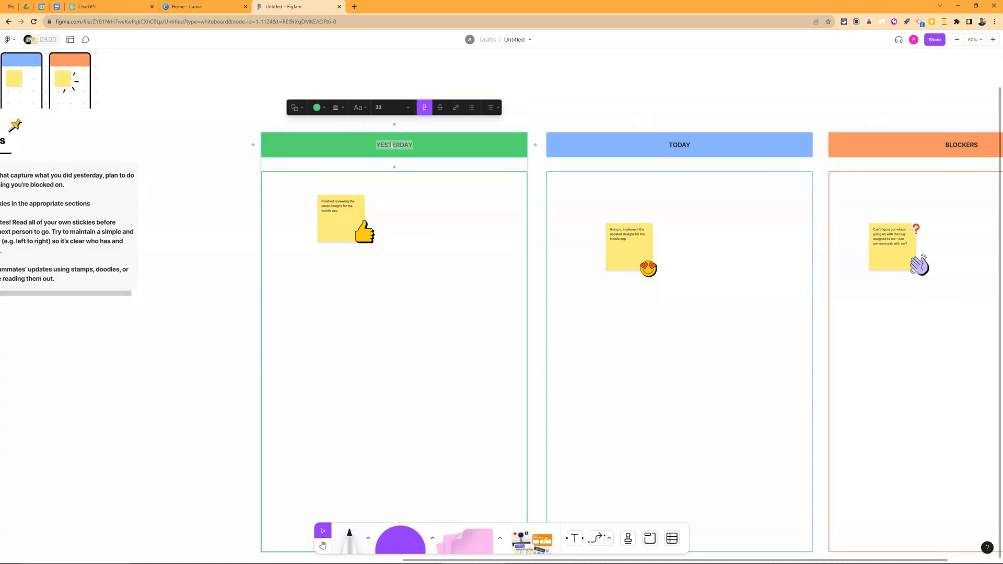
type("To Do")
left_click(679, 144)
left_click(679, 145)
type("Do")
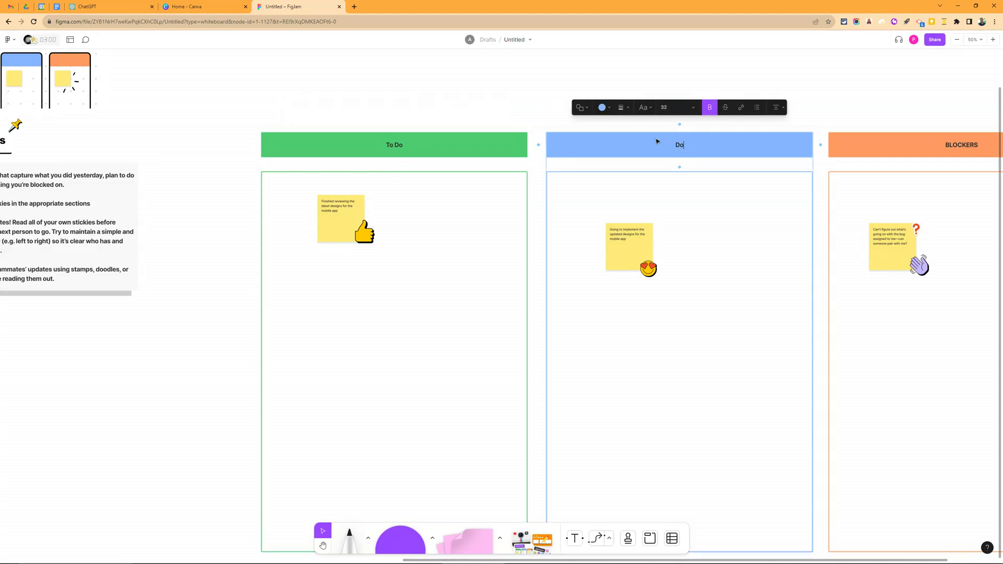
type("ing")
left_click(859, 100)
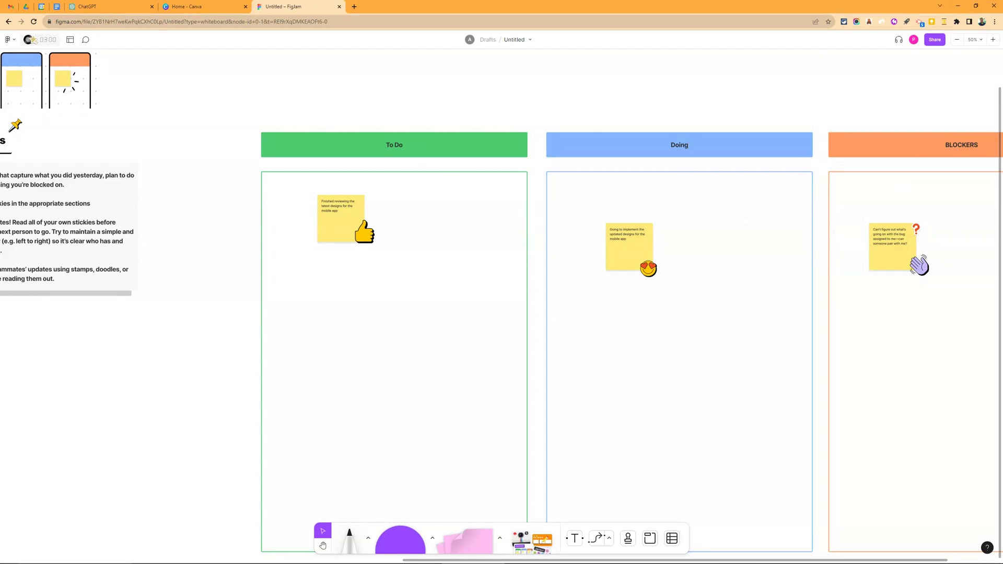
left_click(958, 40)
Duplicate the Blockers section to its right, title the copy 'Done' and colour it purple.
left_click(709, 278)
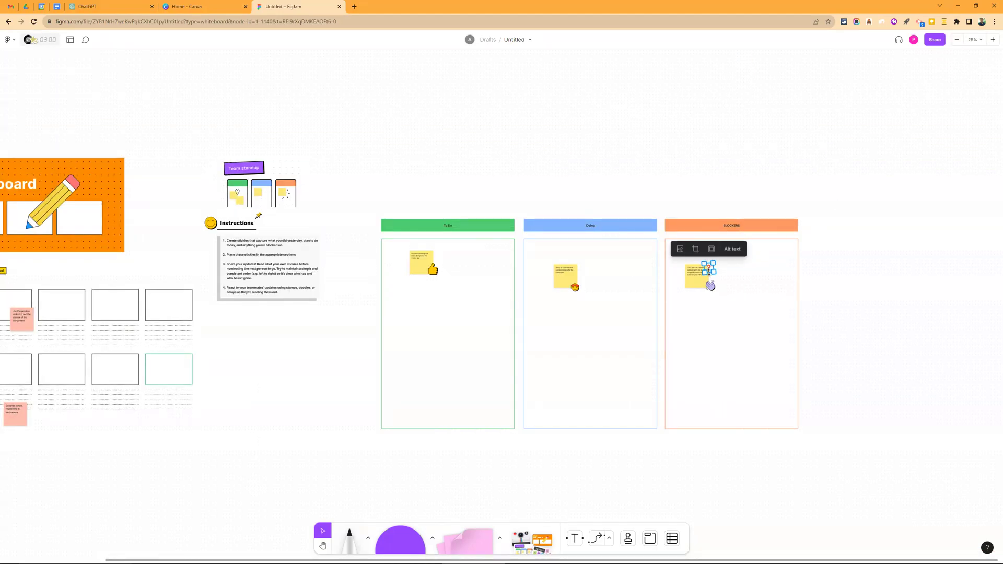
left_click(782, 242)
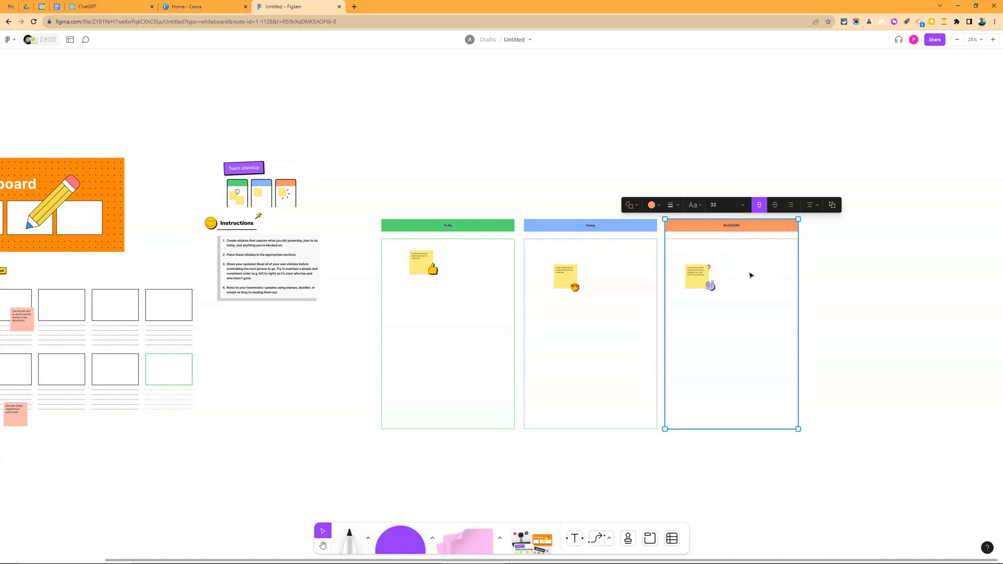
left_click_drag(751, 275, 885, 273)
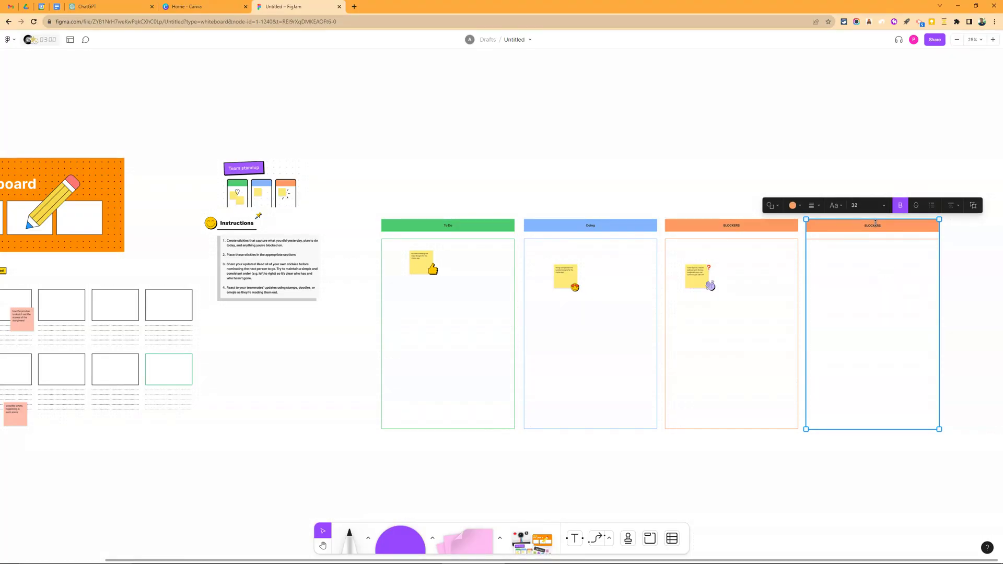
double_click(876, 227)
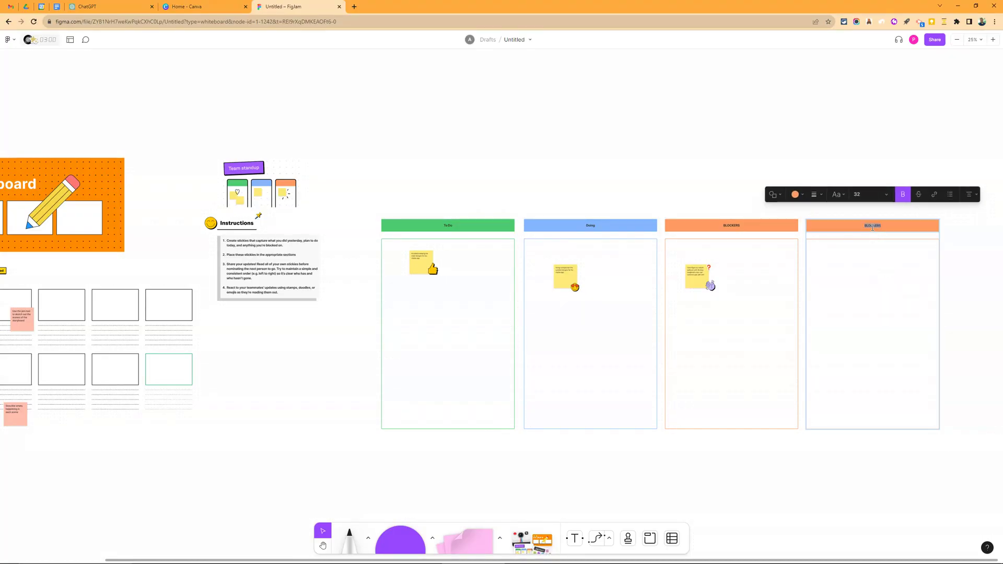
key("BackSpace")
left_click(803, 196)
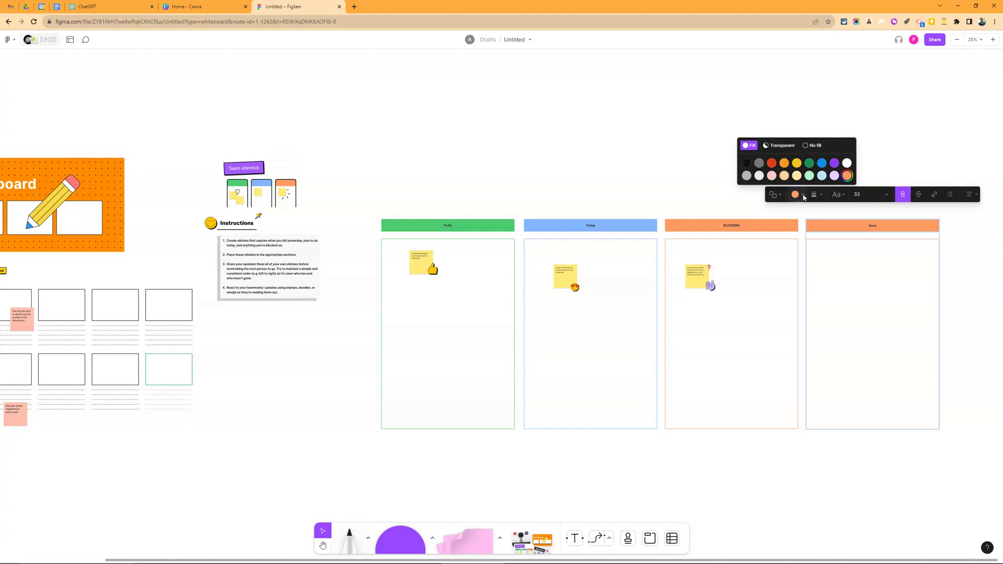
left_click(834, 163)
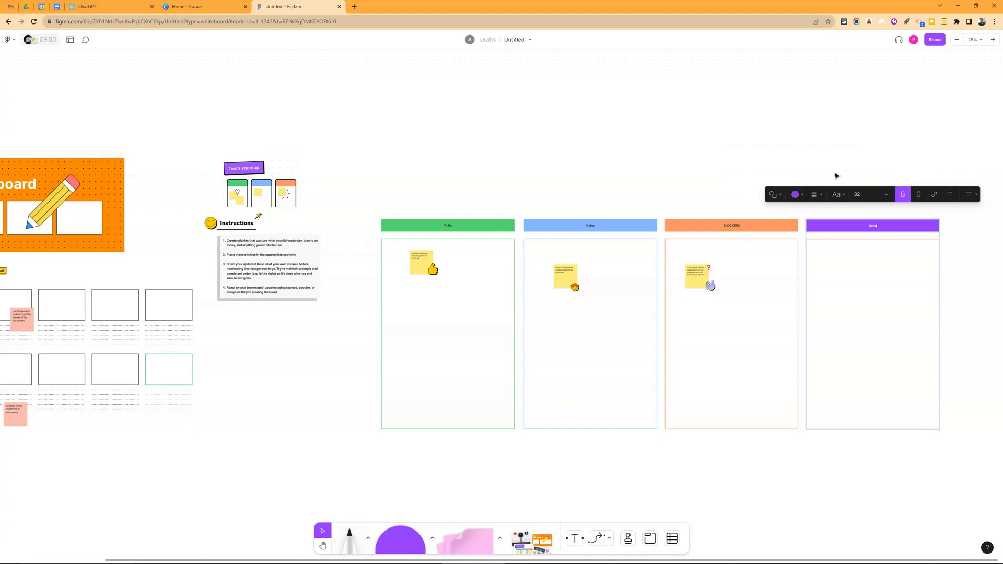
left_click(692, 149)
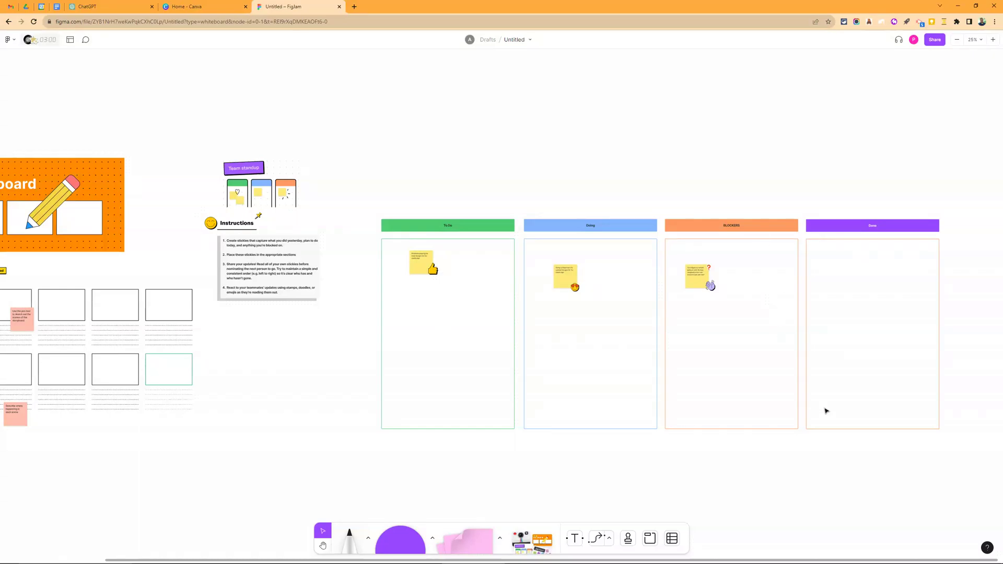
Delete the Team standup graphic, instructions card, Instructions title and leftover emoji.
left_click(280, 206)
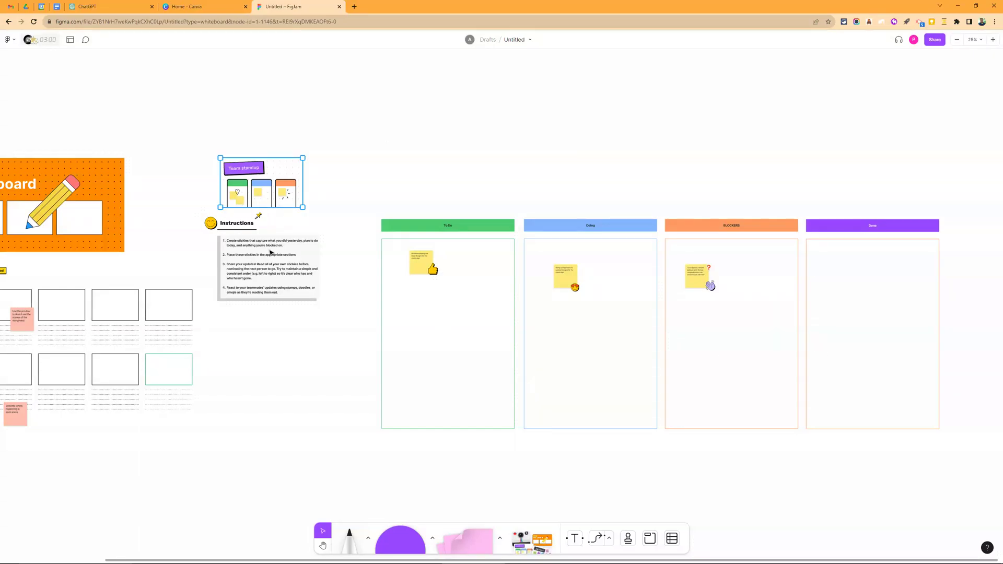
key("Delete")
left_click(275, 261)
key("Delete")
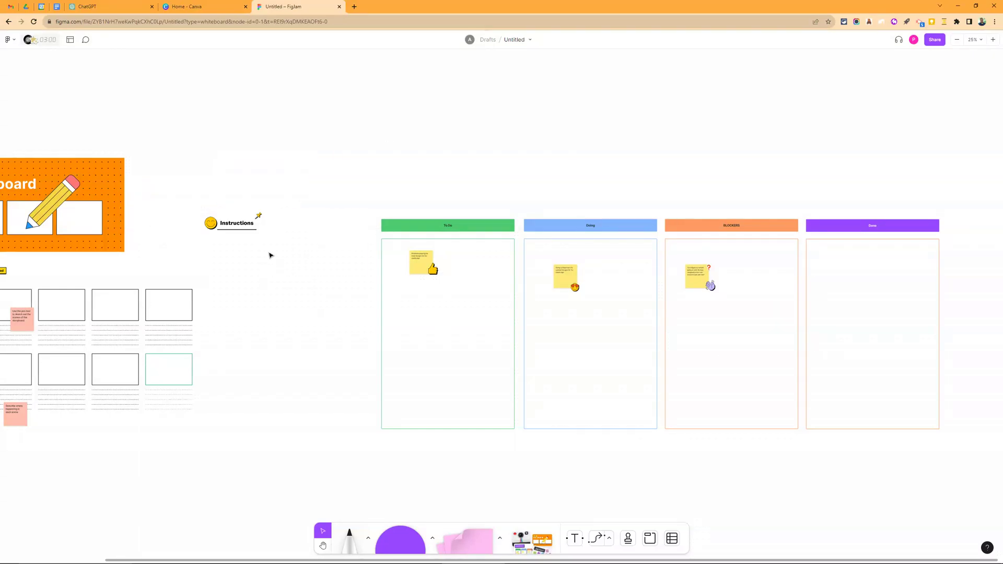
left_click(231, 222)
key("Delete")
left_click_drag(177, 180, 306, 282)
key("Delete")
Move the whole four-column board left toward the Storyboard.
left_click_drag(319, 165, 987, 483)
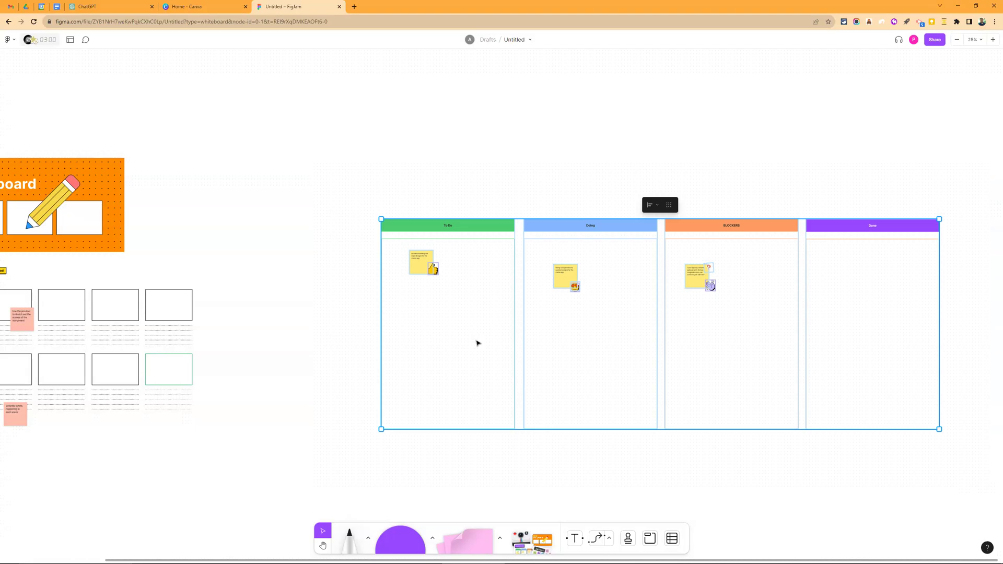
left_click_drag(477, 343, 312, 335)
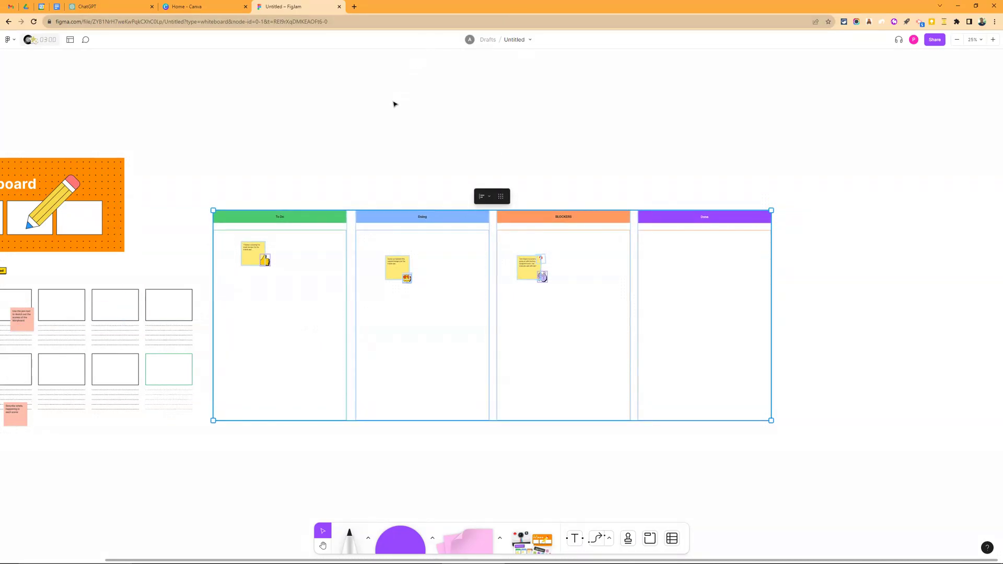
left_click(395, 104)
scroll(392, 102, "left", 3)
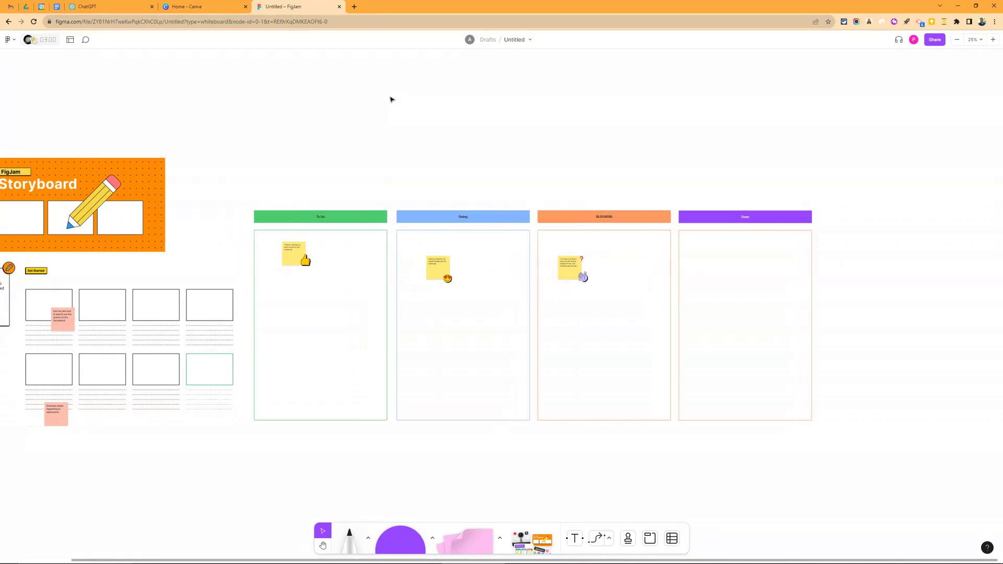
scroll(391, 99, "left", 4)
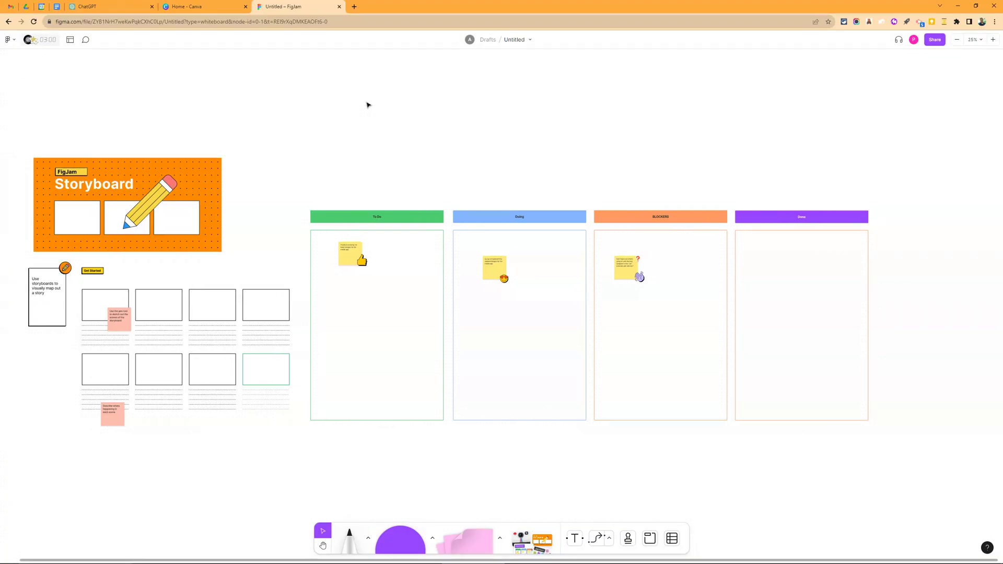
scroll(366, 107, "left", 1)
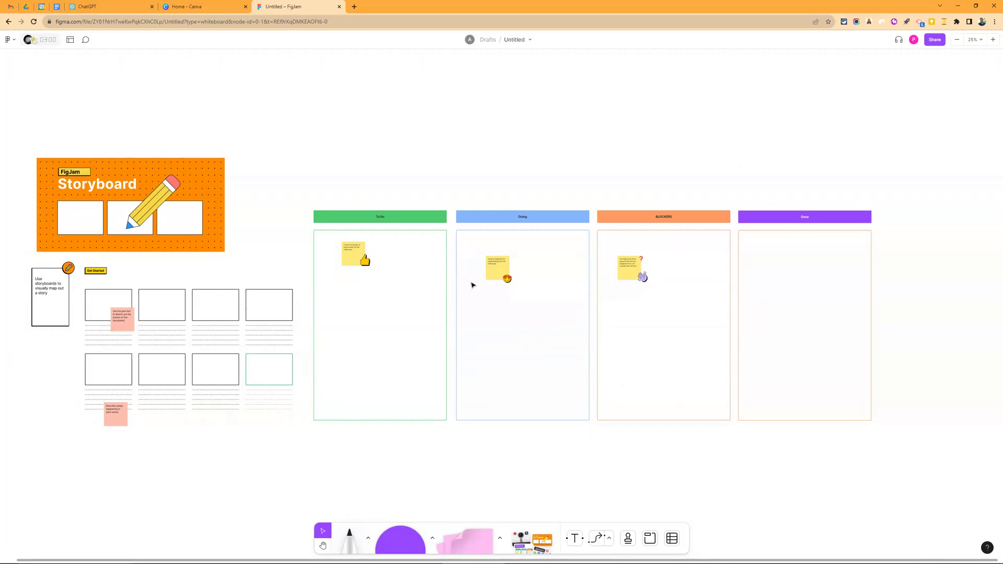
Open the Share dialog for the board.
left_click(935, 40)
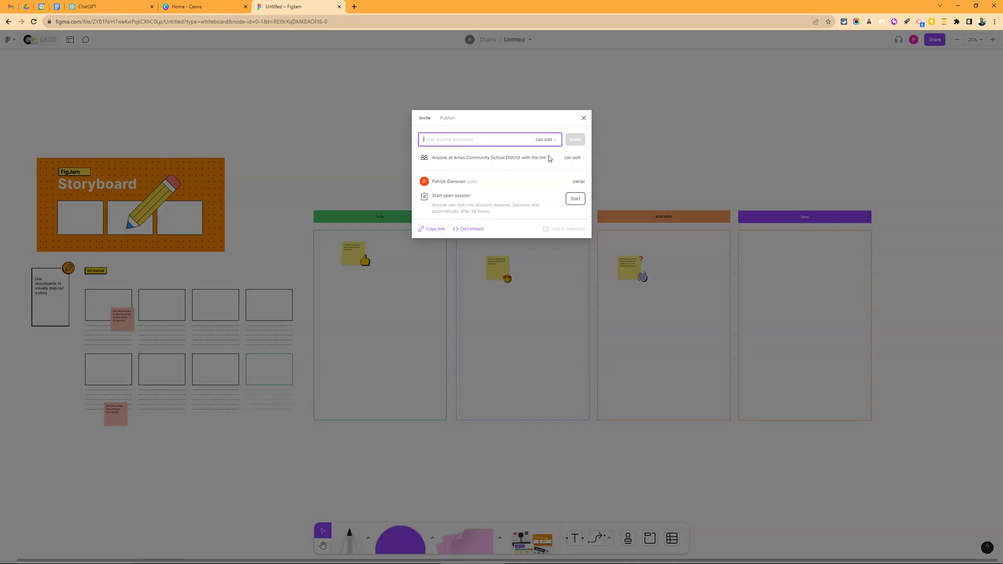
Close the sharing dialog and dismiss the file options menu.
left_click(584, 119)
left_click(530, 40)
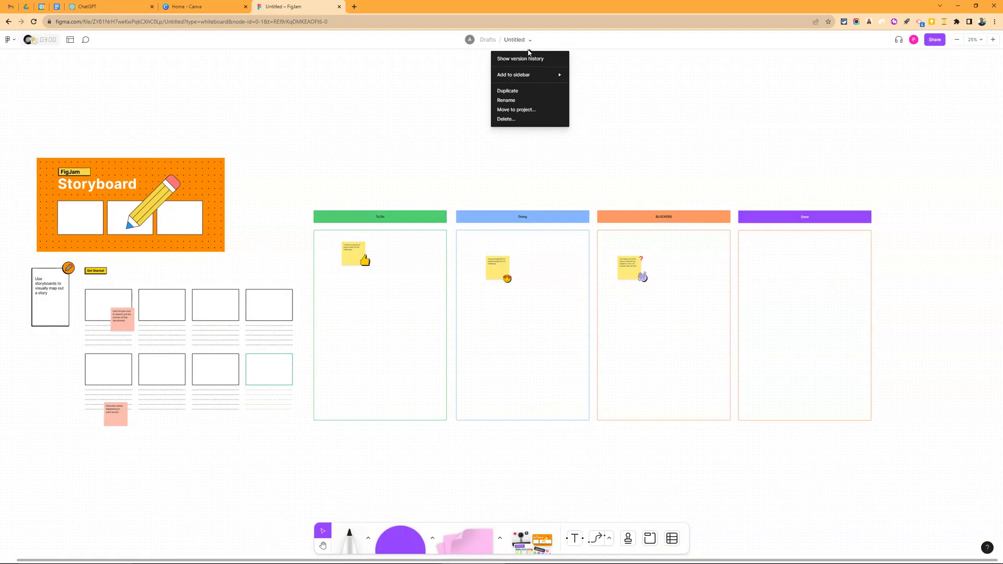
left_click(513, 38)
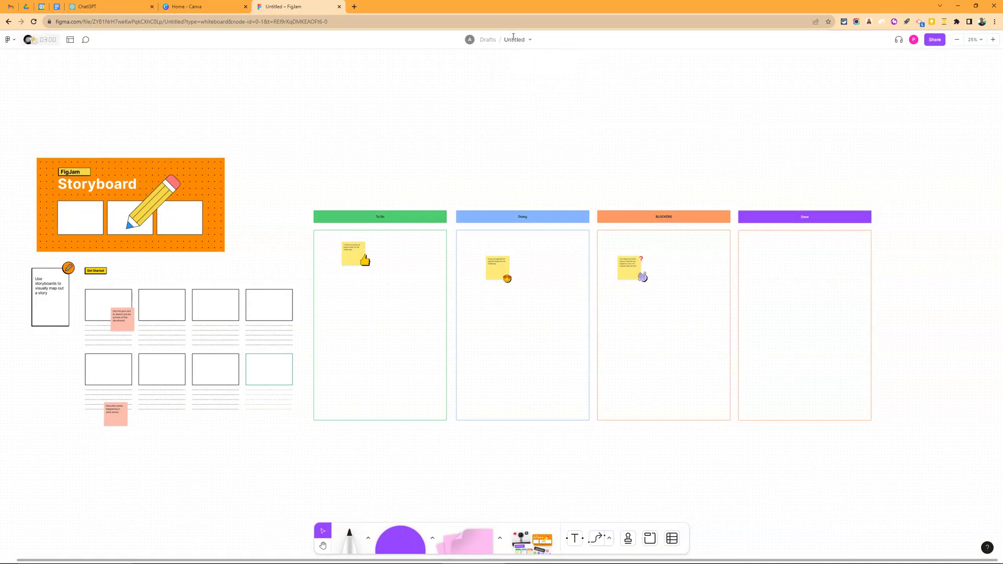
Rename the Untitled board file to 'Specific Title - Student Names'.
double_click(513, 38)
type("Specific Title - Student NAme")
key("BackSpace")
key("BackSpace")
key("BackSpace")
type("ames")
left_click(531, 102)
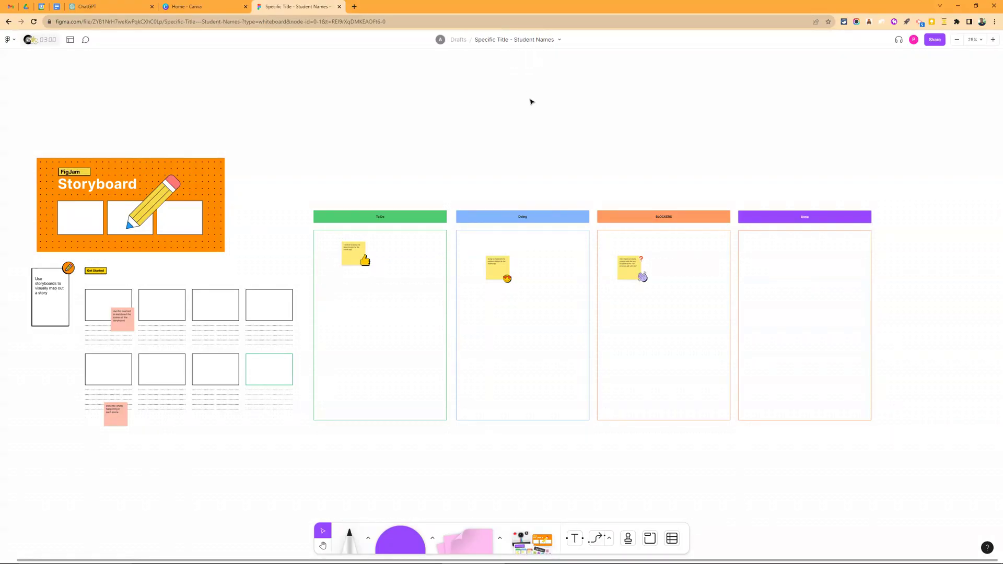